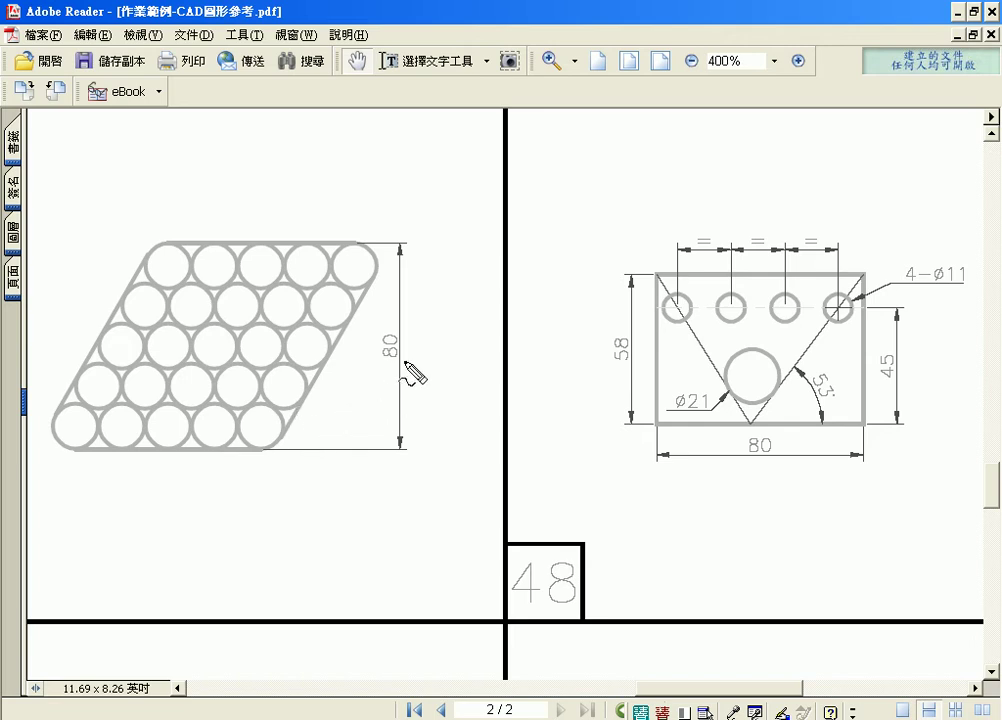
- In red pencil, underline the top and bottom edges, circle the 80 height, and write 5 on the bottom-left circle
drag(345, 242, 395, 242)
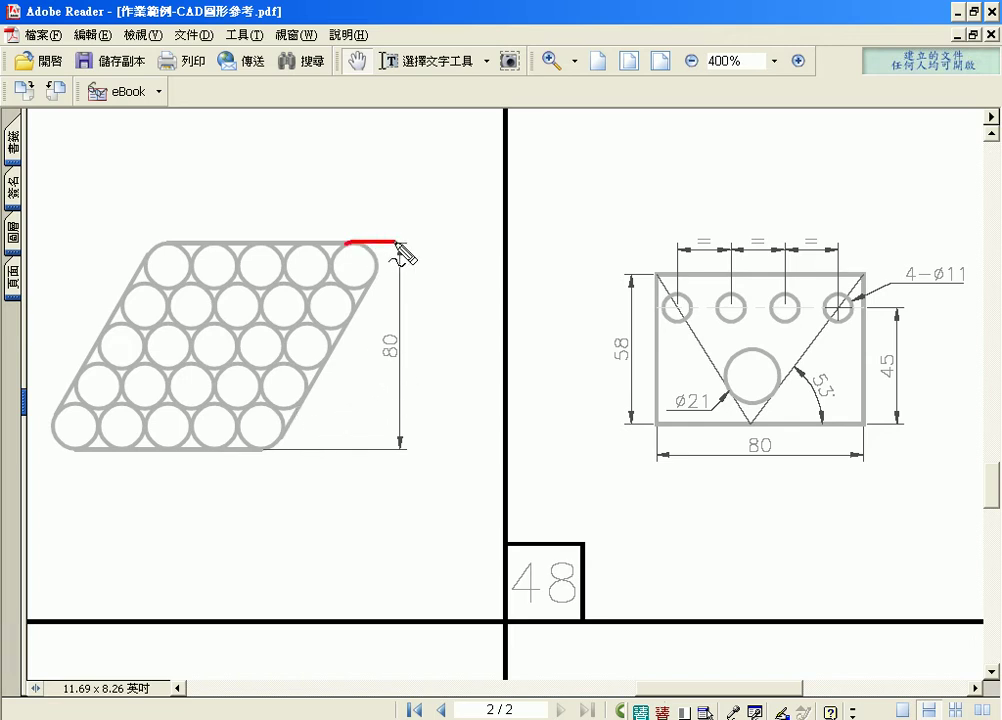
drag(288, 450, 355, 450)
drag(400, 332, 398, 368)
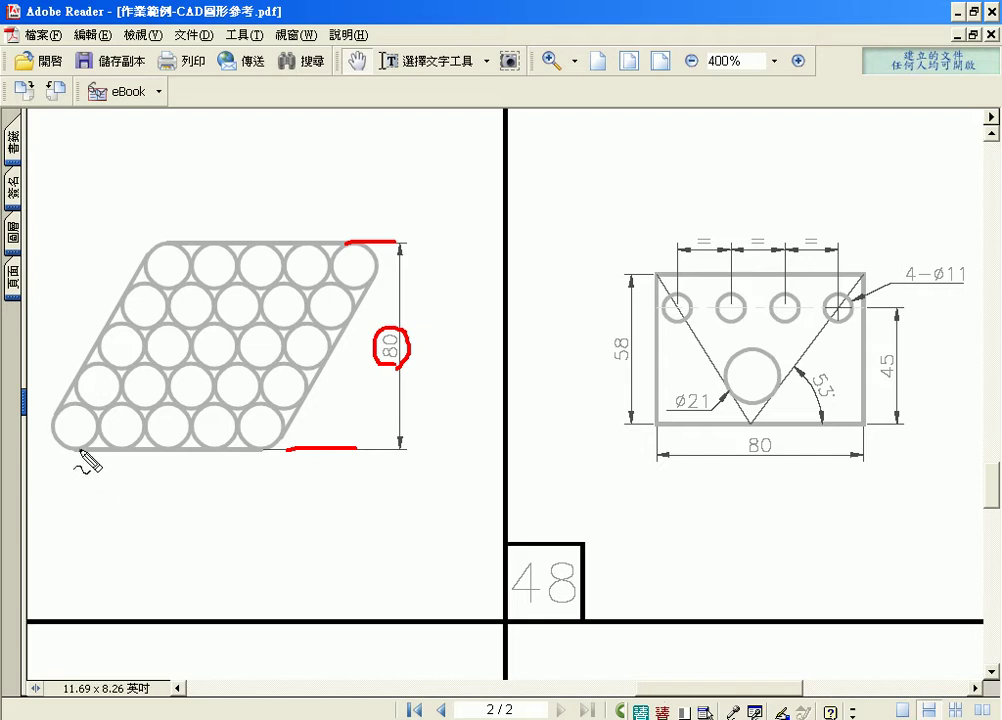
mouse_move(73, 450)
mouse_down()
mouse_move(95, 424)
mouse_move(74, 441)
mouse_up()
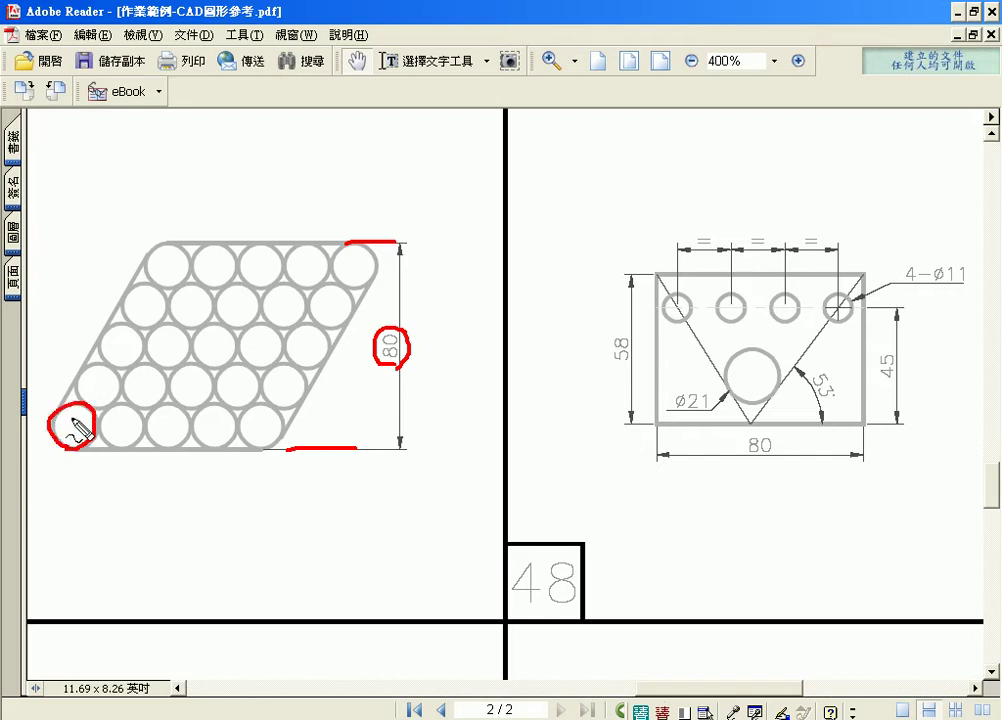
drag(77, 416, 70, 438)
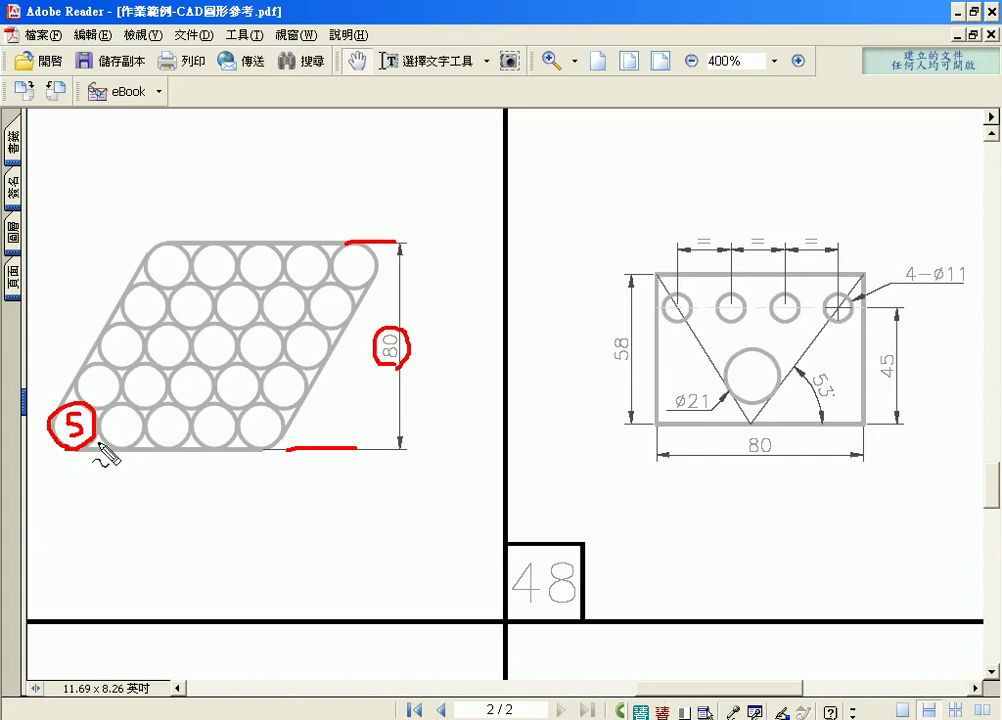
- Box the five-circle bottom row, write 60 above the top, and trace the top and left edges in red
drag(70, 447, 265, 447)
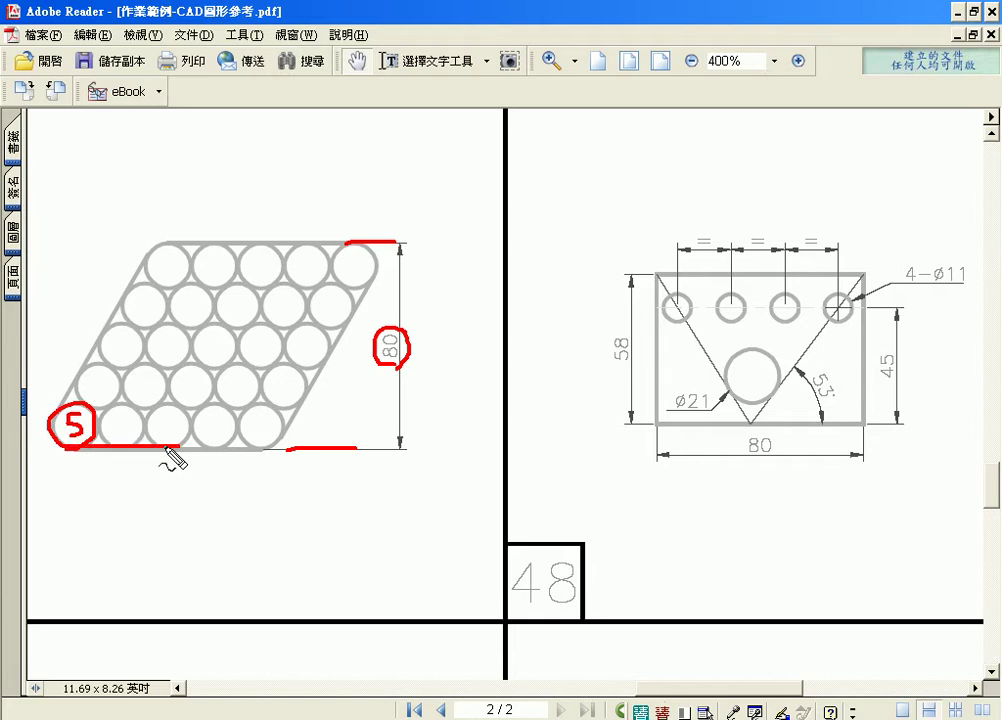
mouse_move(68, 404)
mouse_down()
mouse_move(275, 404)
mouse_move(289, 422)
mouse_move(242, 448)
mouse_up()
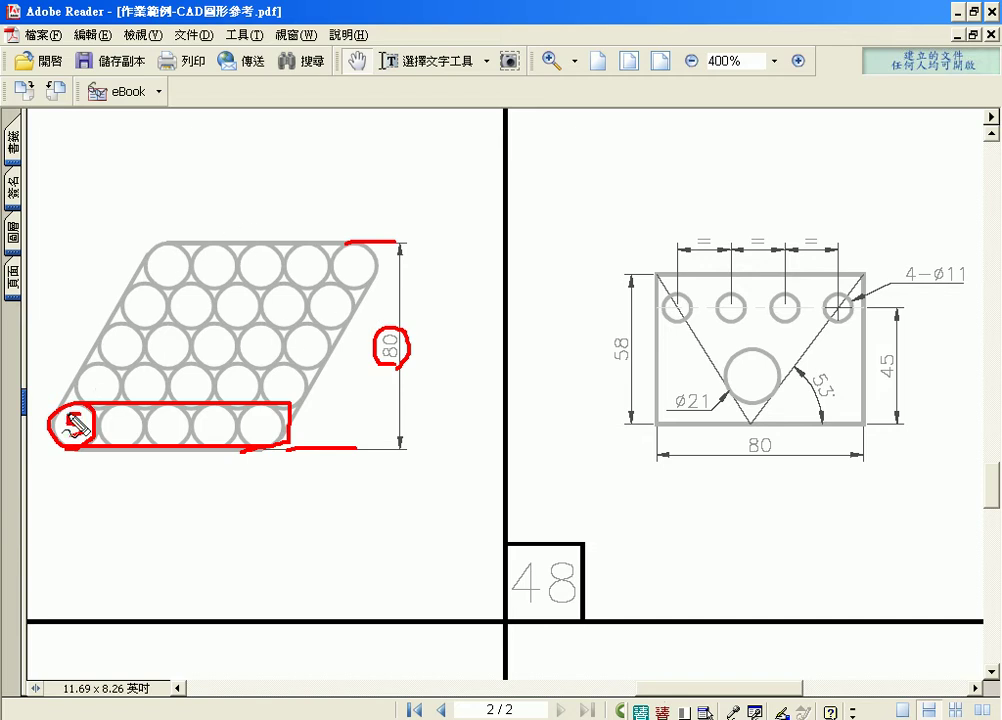
mouse_move(289, 185)
mouse_down()
mouse_move(288, 233)
mouse_move(272, 229)
mouse_up()
mouse_move(330, 188)
mouse_down()
mouse_move(324, 224)
mouse_move(331, 205)
mouse_up()
mouse_move(161, 242)
mouse_down()
mouse_move(393, 242)
mouse_move(289, 440)
mouse_up()
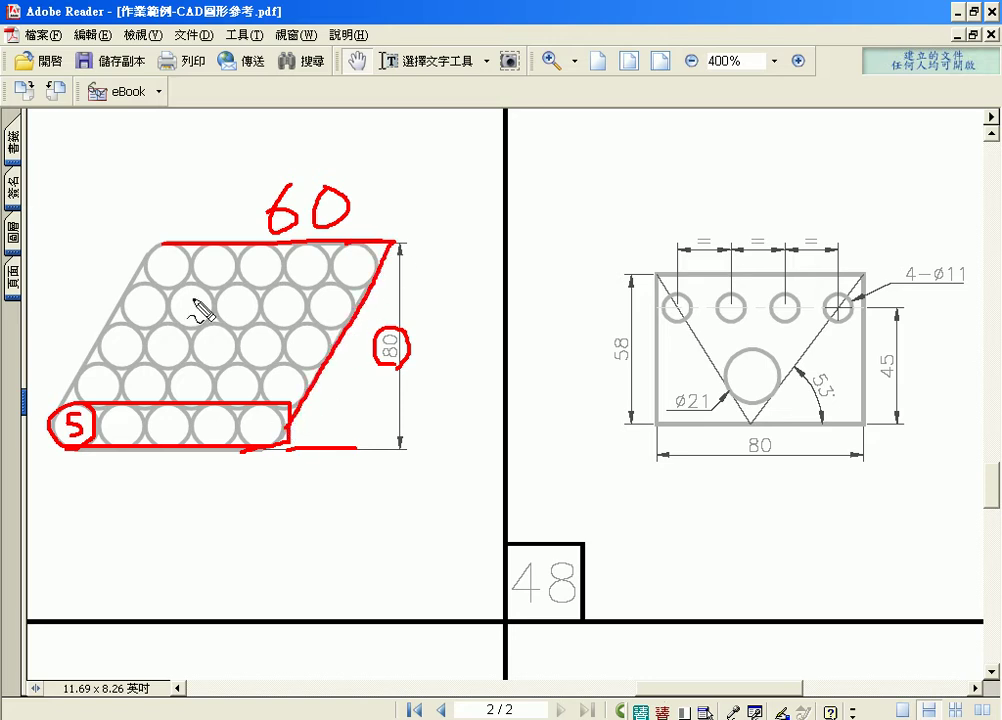
drag(158, 243, 56, 404)
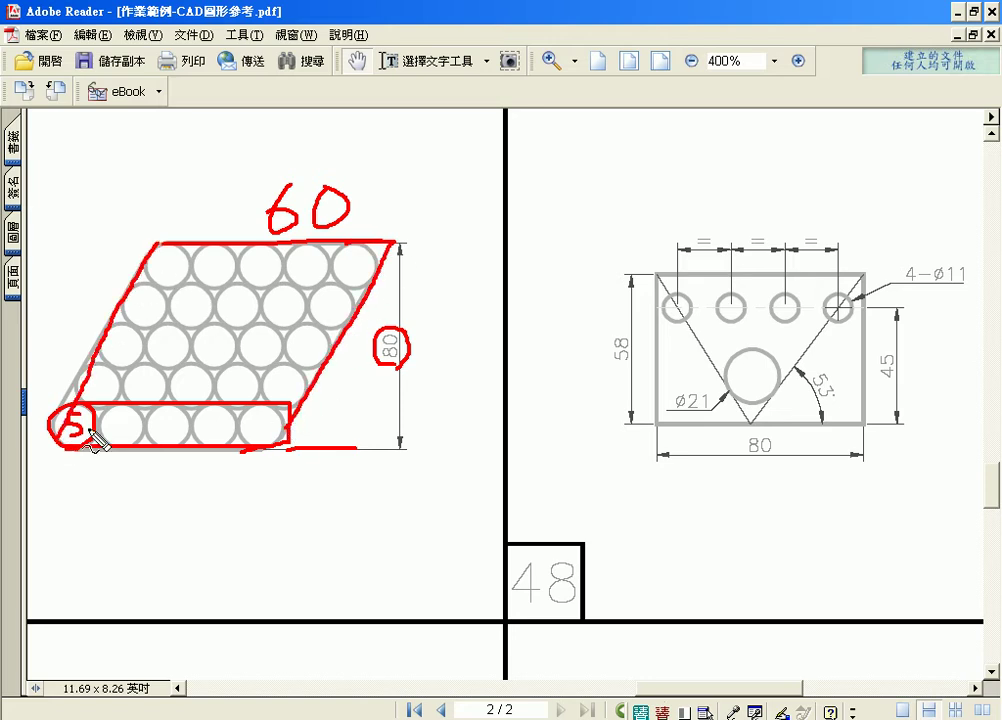
- Clear the pencil marks and switch to the AutoCAD drawing, panning to empty space
key(Escape)
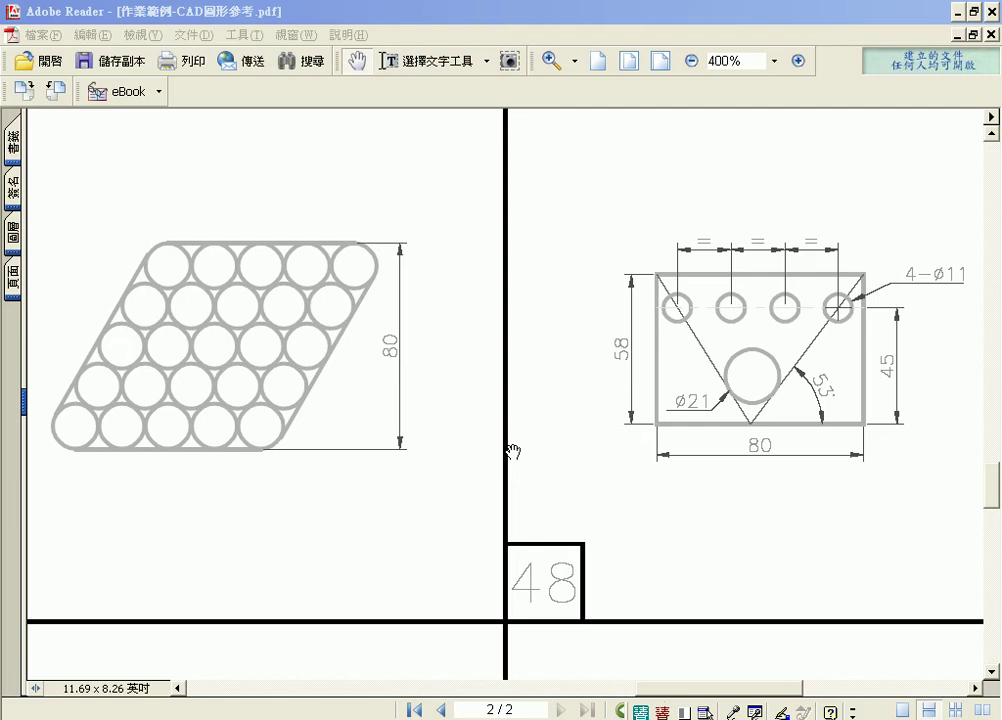
key(super)
key(Escape)
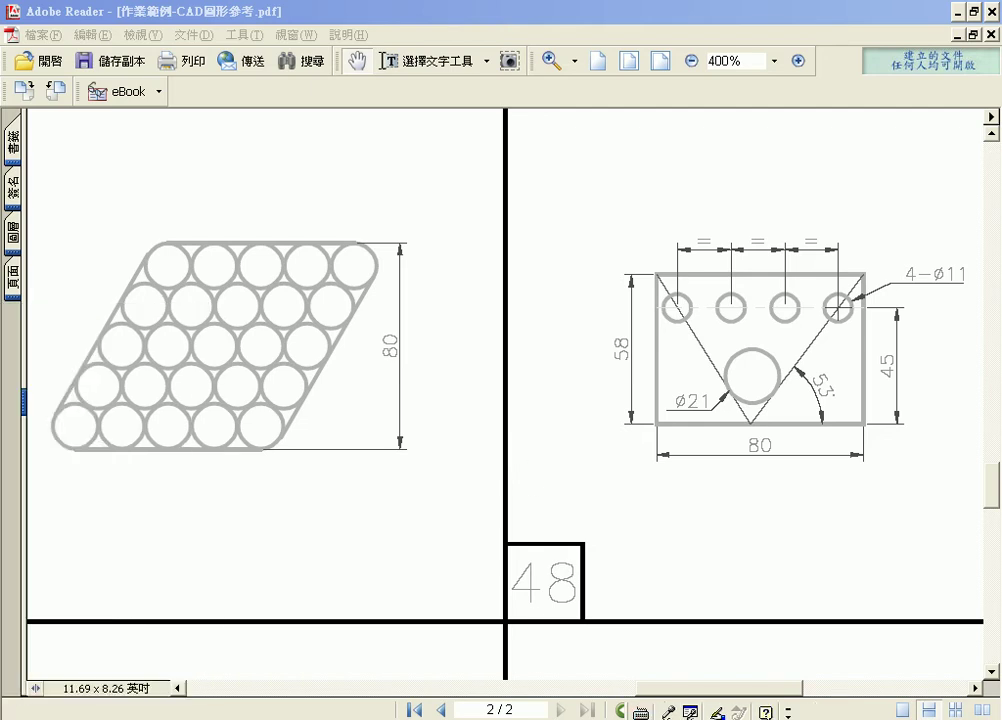
key(alt+Tab)
middle_drag(628, 336, 378, 348)
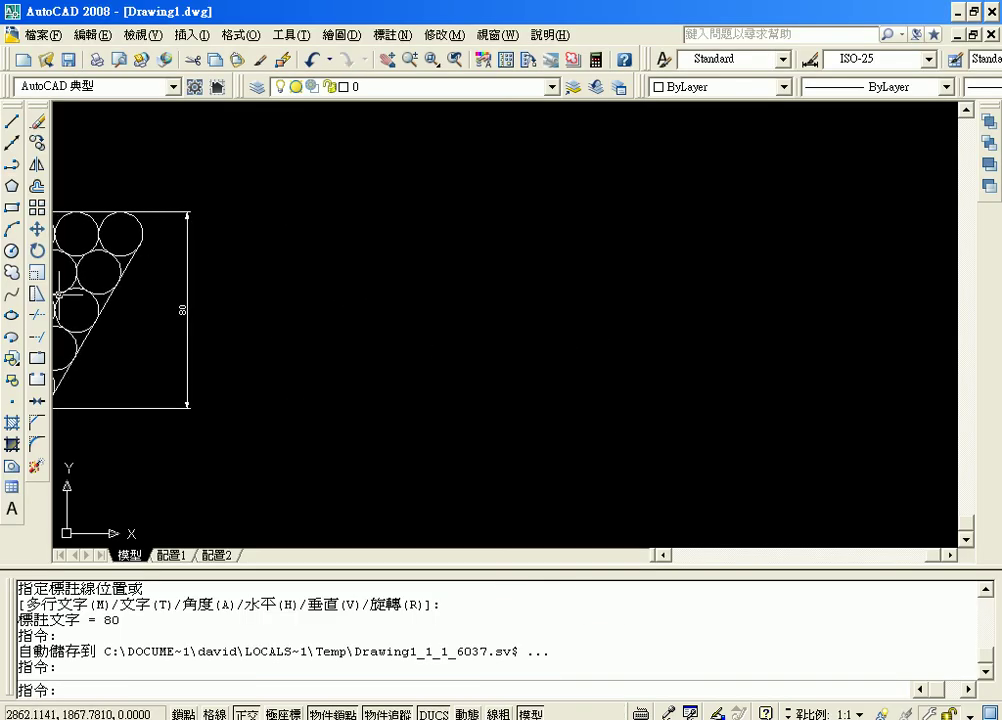
- Draw a radius-5 circle in empty space and zoom in on it
click(12, 251)
click(485, 349)
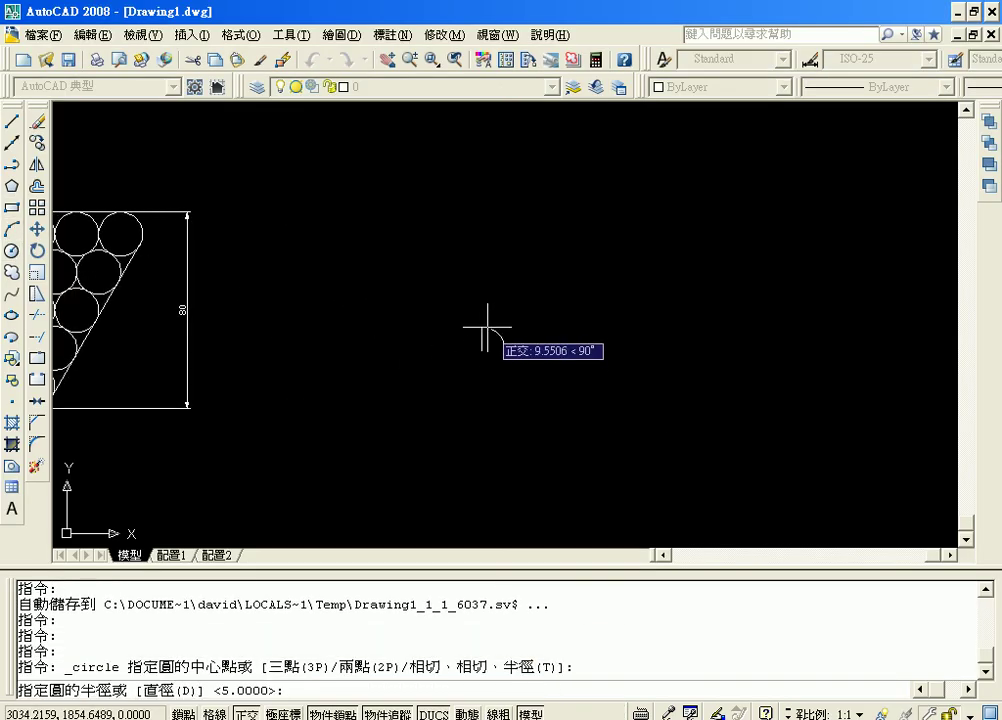
text(5)
key(Return)
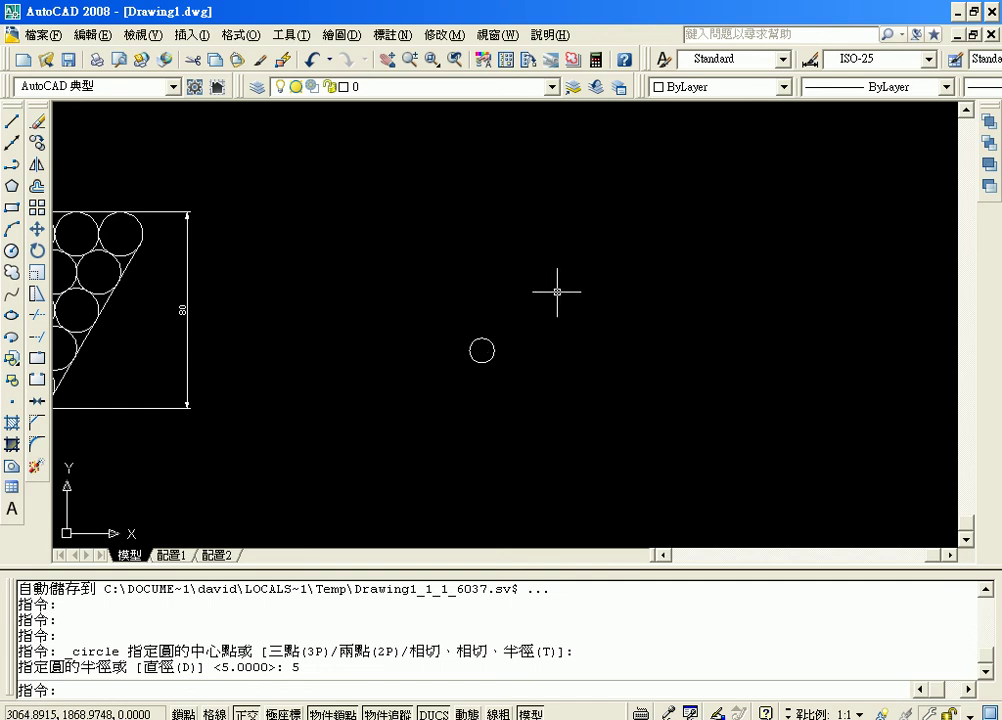
scroll(553, 291, up, 2)
mouse_move(550, 291)
middle_down()
mouse_move(434, 201)
mouse_move(394, 184)
middle_up()
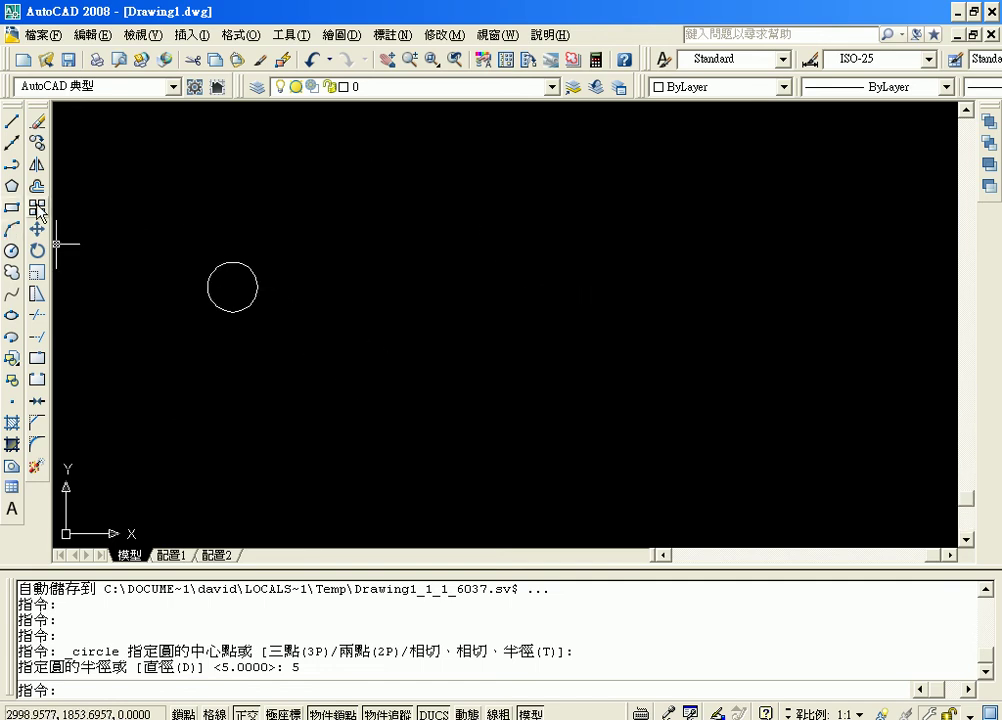
- Start a rectangular array of 1 row, 5 columns, offset 10 at 60°, and begin selecting the circle
click(38, 207)
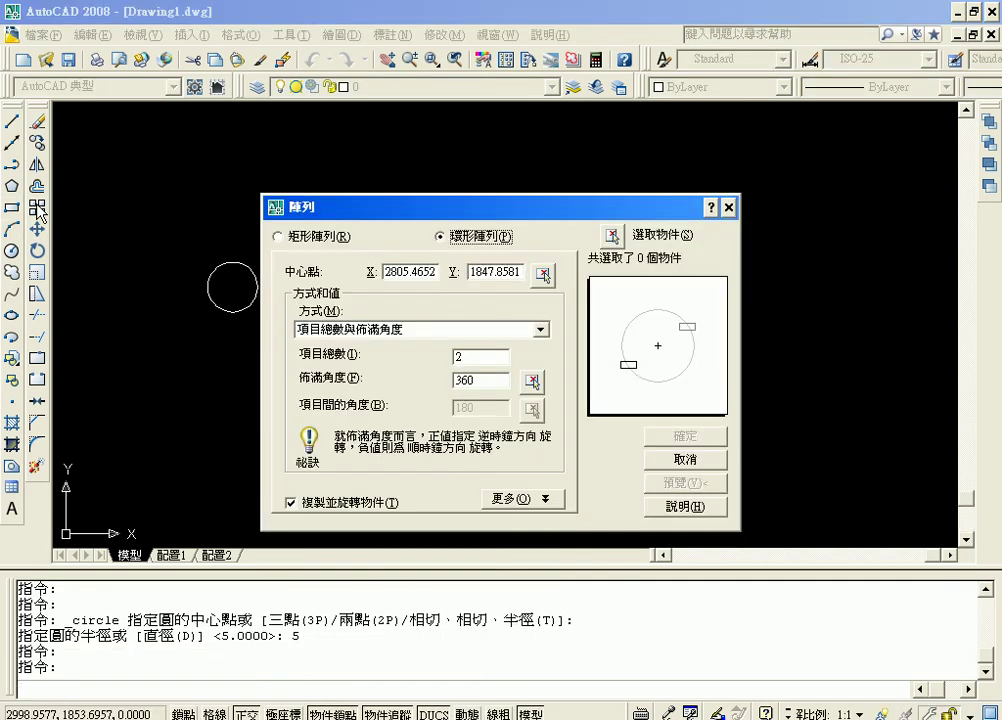
click(278, 237)
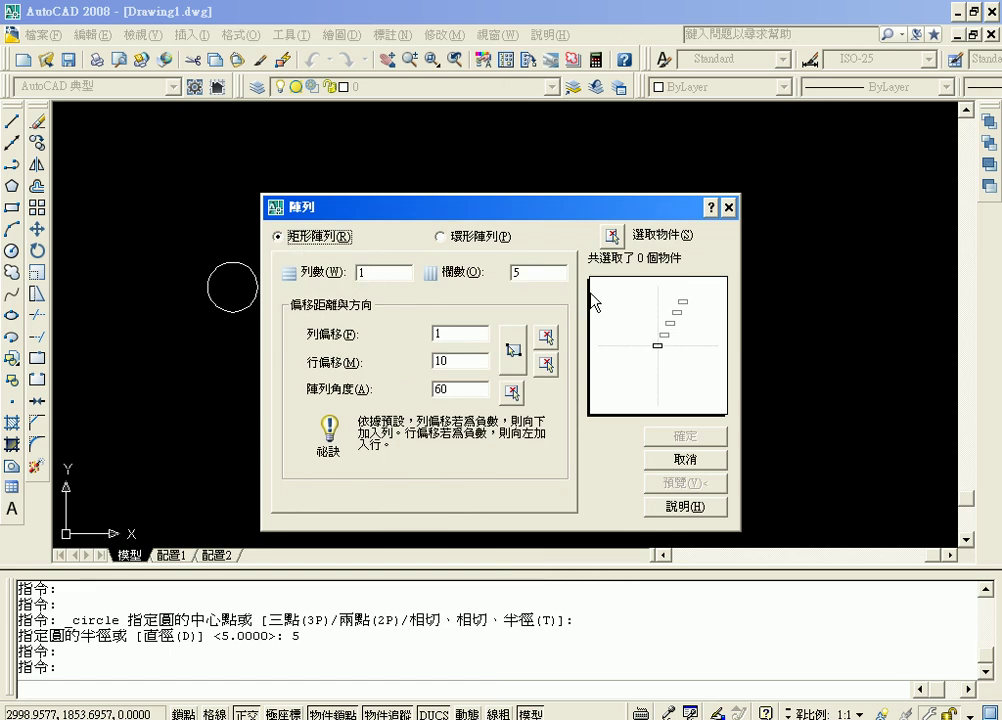
click(609, 238)
click(165, 243)
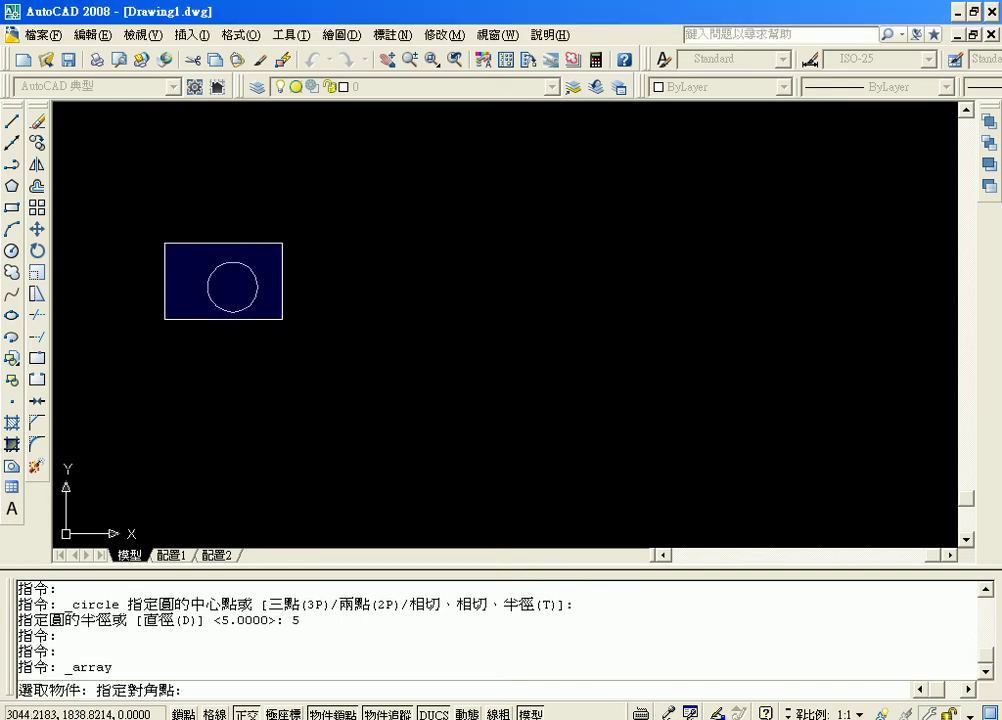
- Finish selecting the circle and change the array angle to 0
click(283, 319)
key(Return)
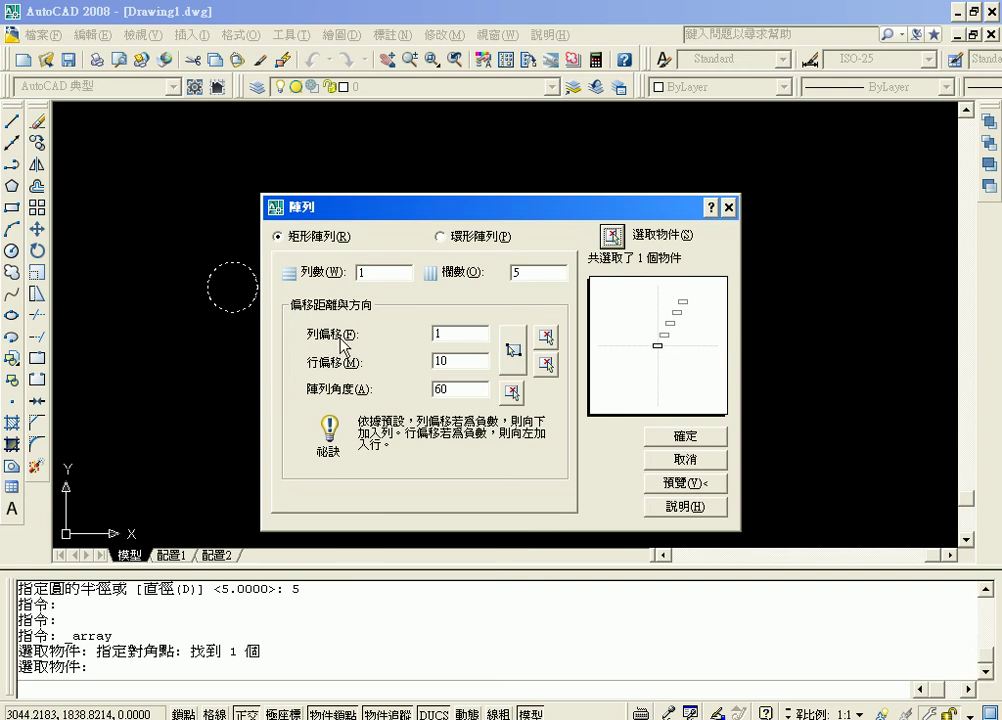
double_click(437, 389)
text(0)
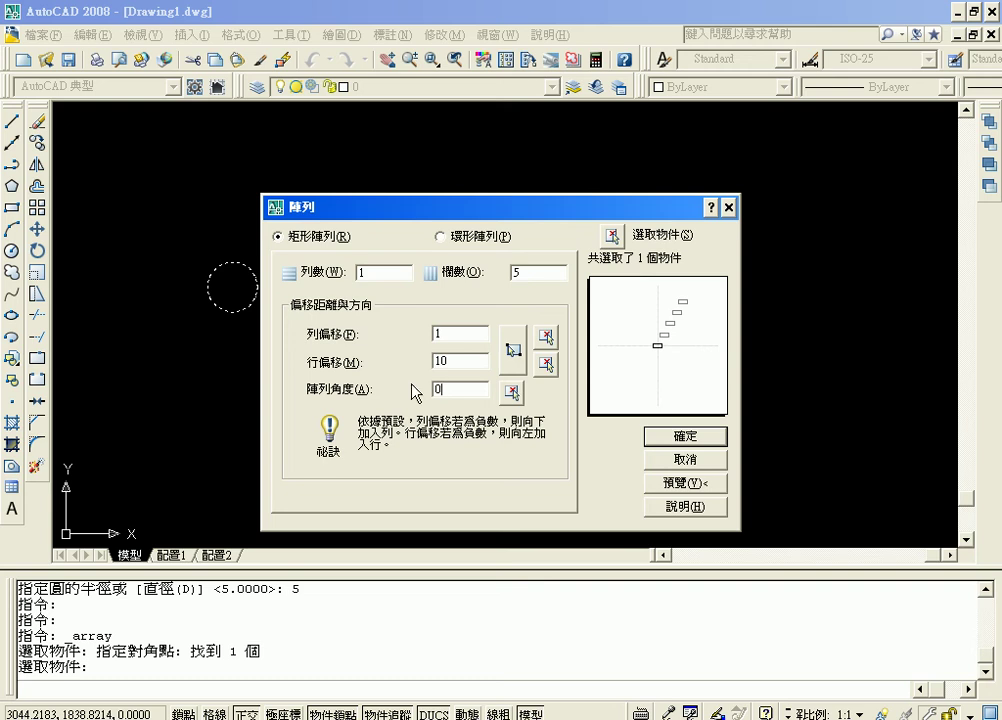
click(476, 362)
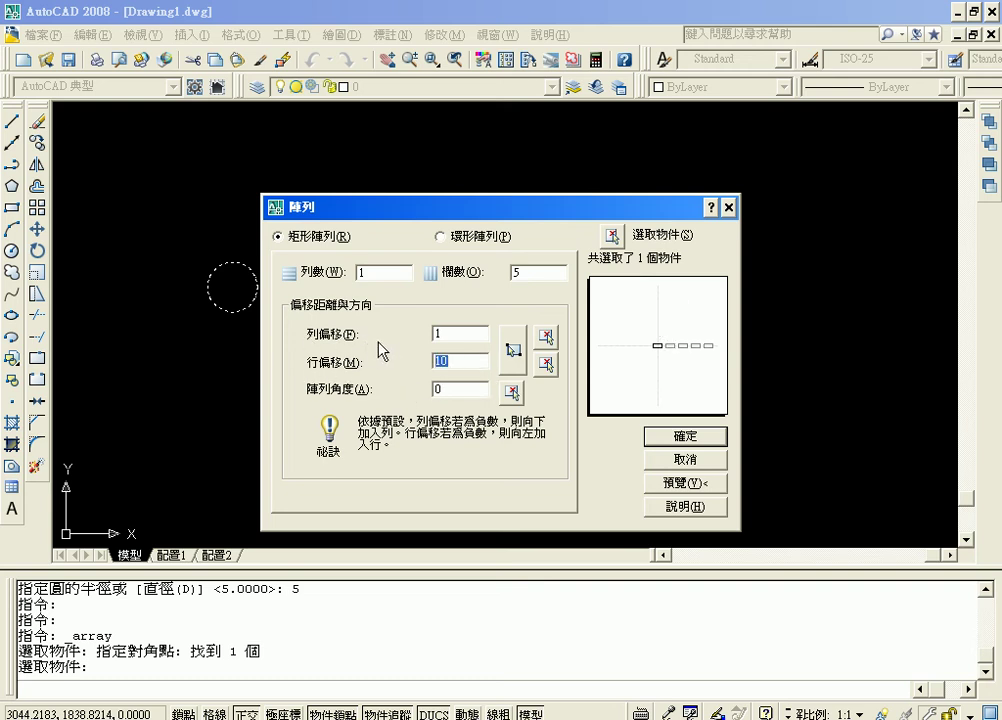
- Pick the 10 column offset between the circle's quadrants and create the row of five circles
click(547, 365)
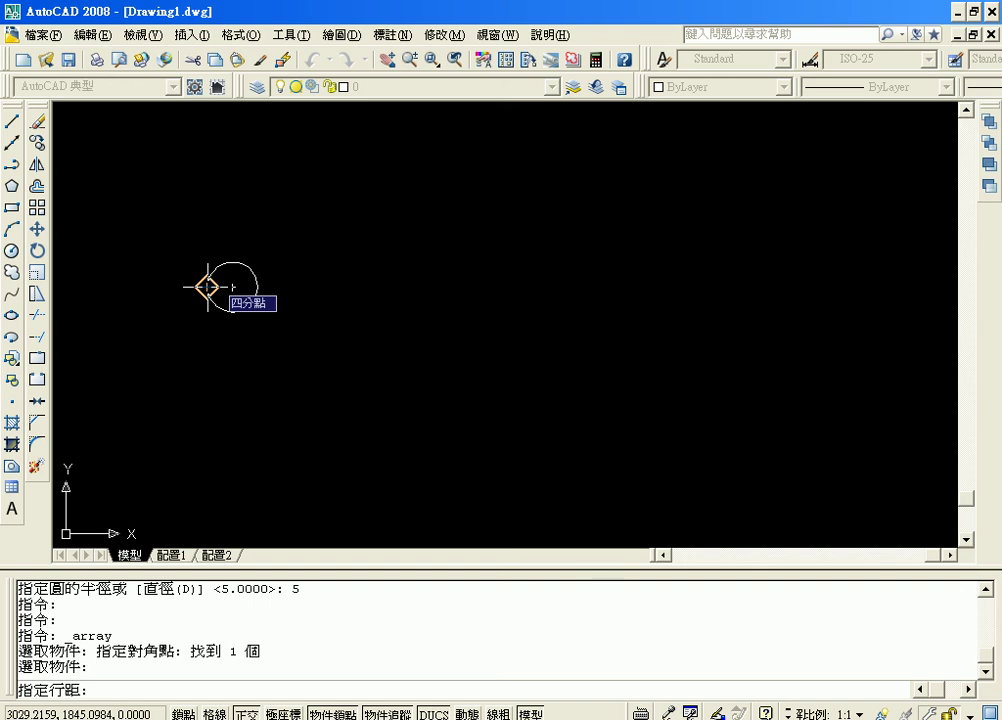
click(207, 287)
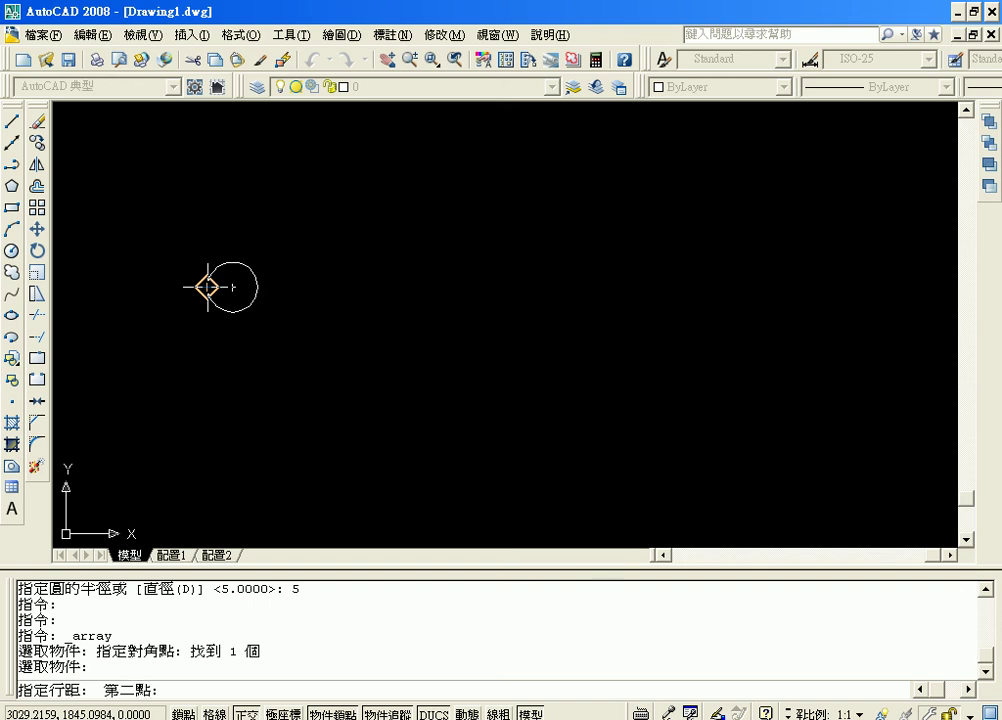
click(257, 287)
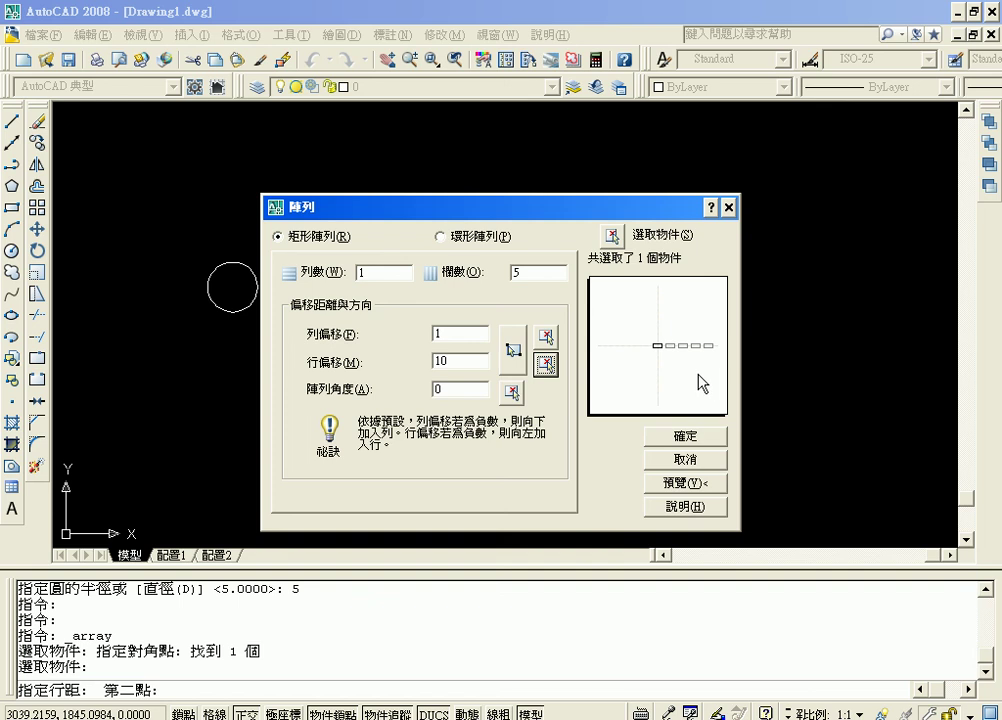
drag(654, 346, 660, 348)
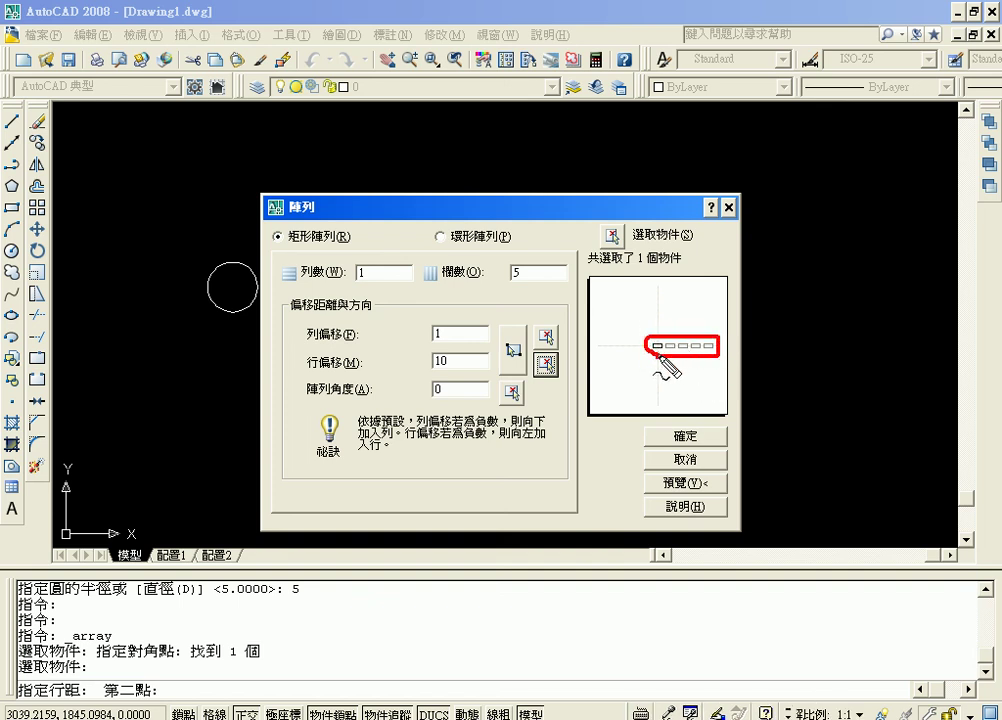
key(Escape)
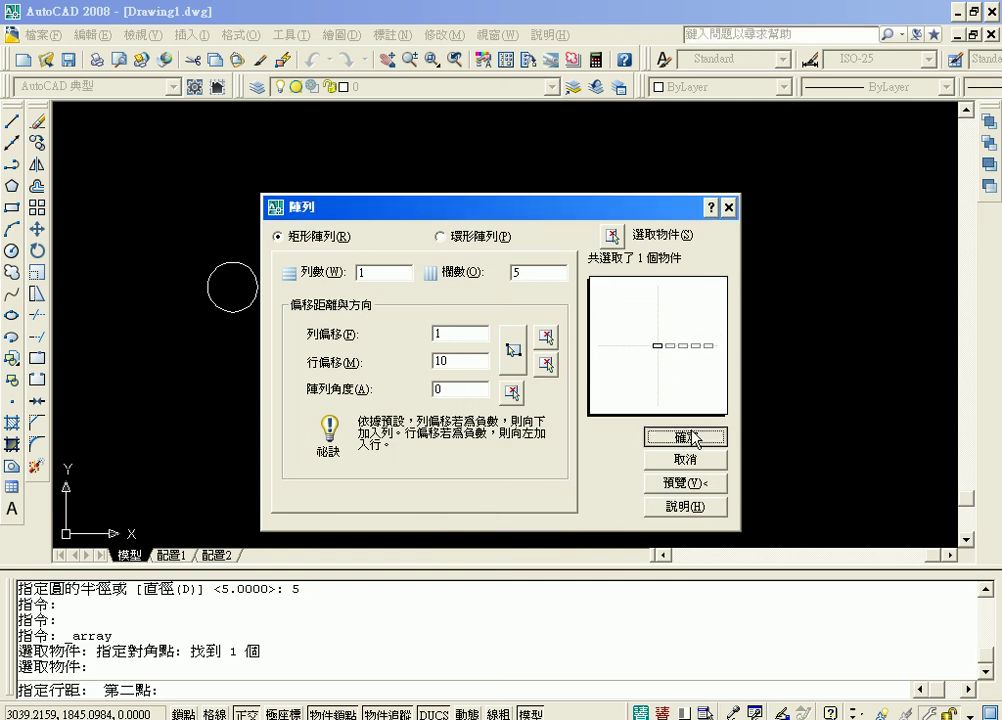
click(694, 438)
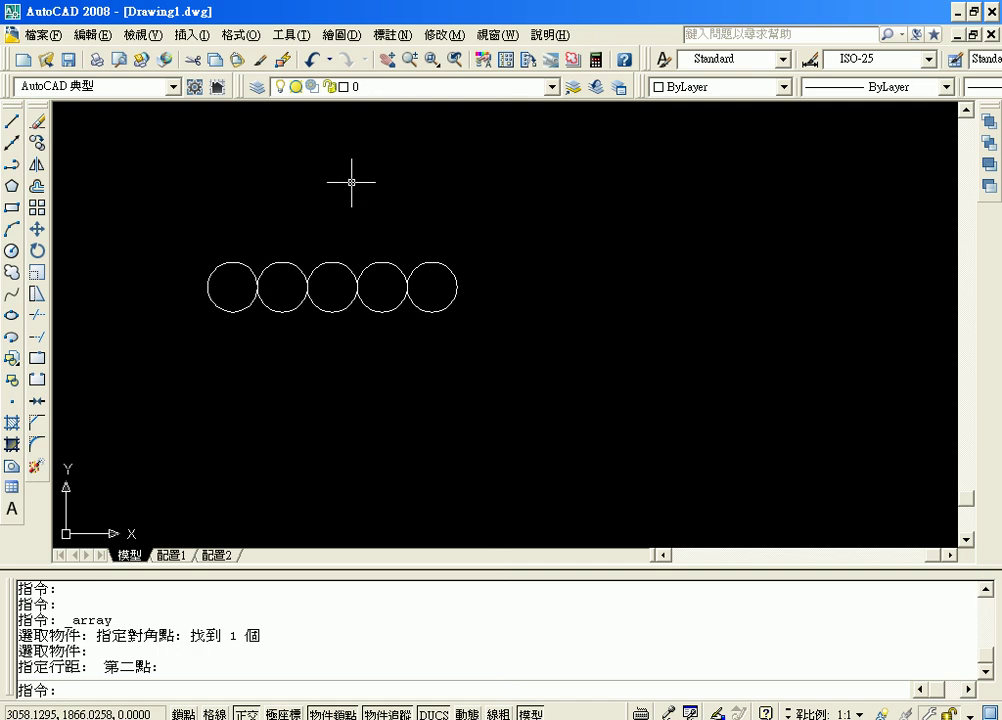
- Reopen the Array dialog and window-select all five row circles as the source objects
middle_drag(351, 182, 351, 263)
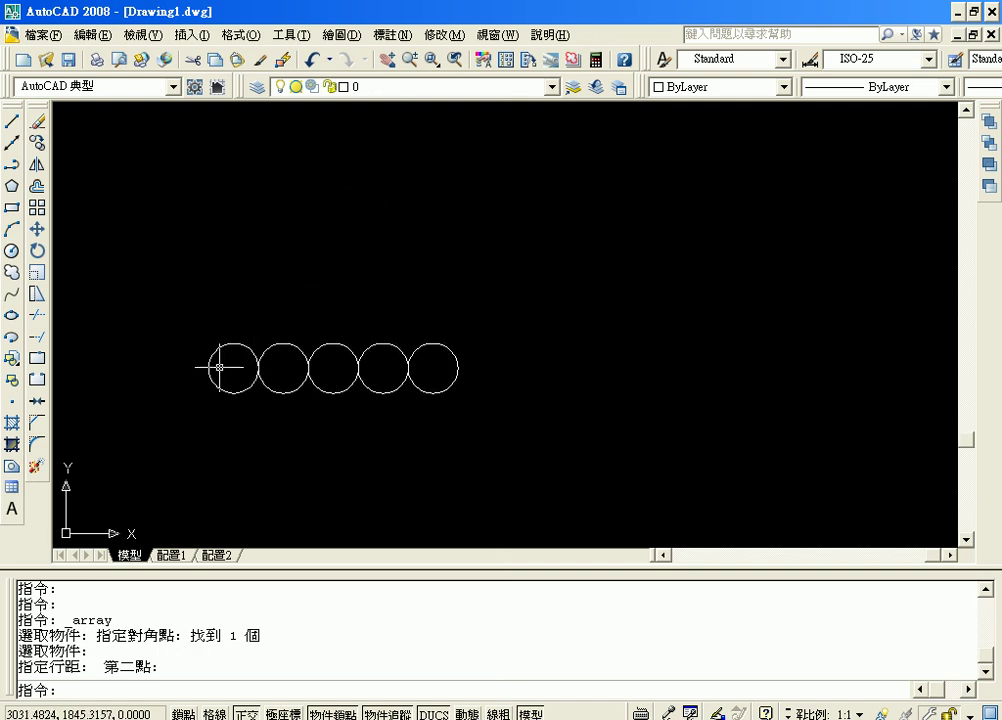
click(40, 213)
mouse_move(412, 207)
mouse_down()
mouse_move(427, 94)
mouse_move(456, 109)
mouse_up()
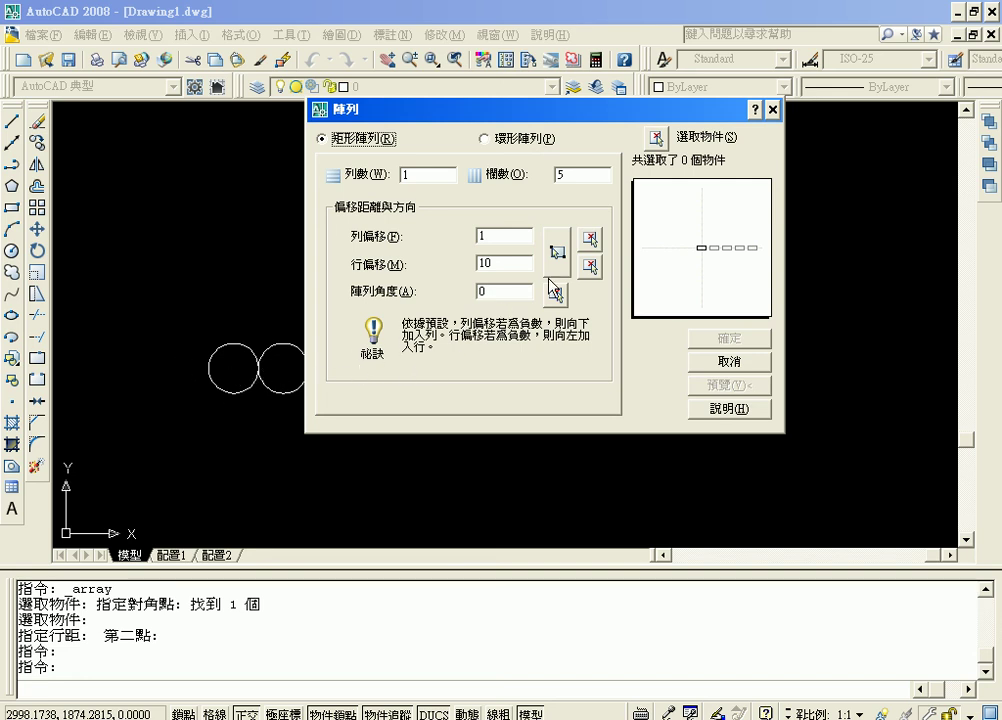
click(656, 137)
click(162, 323)
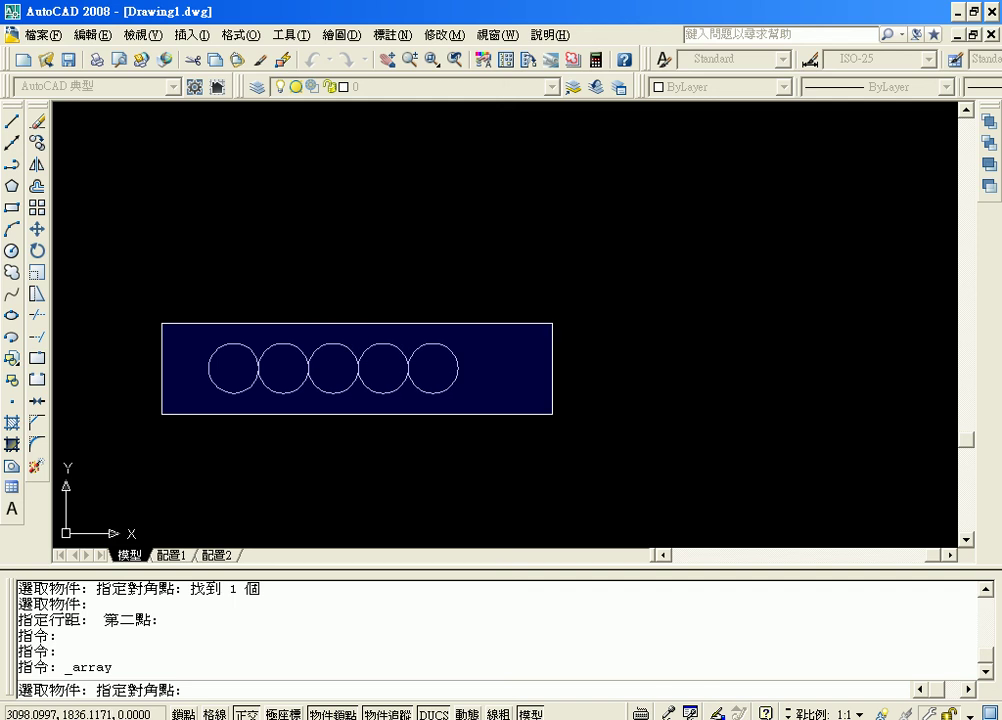
click(532, 413)
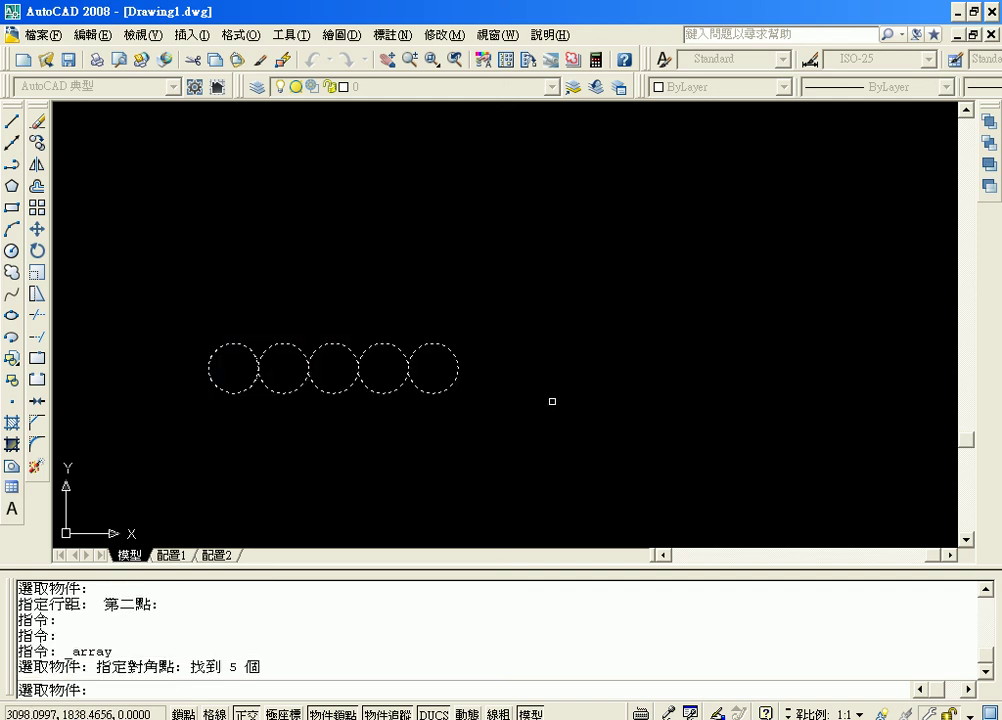
key(Return)
drag(589, 116, 614, 307)
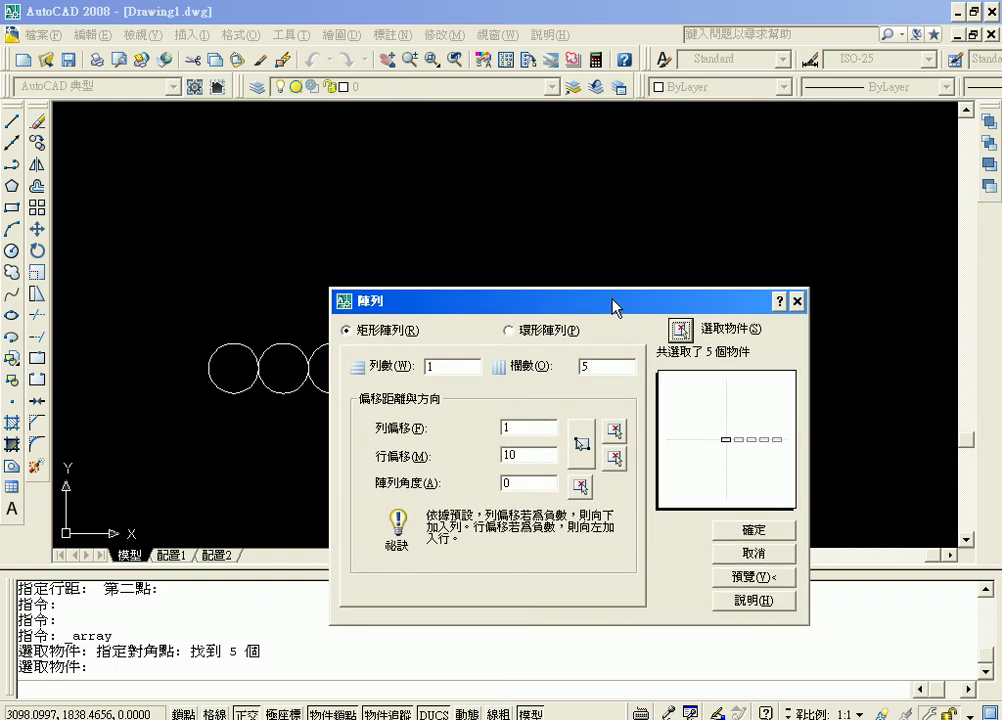
drag(576, 308, 606, 337)
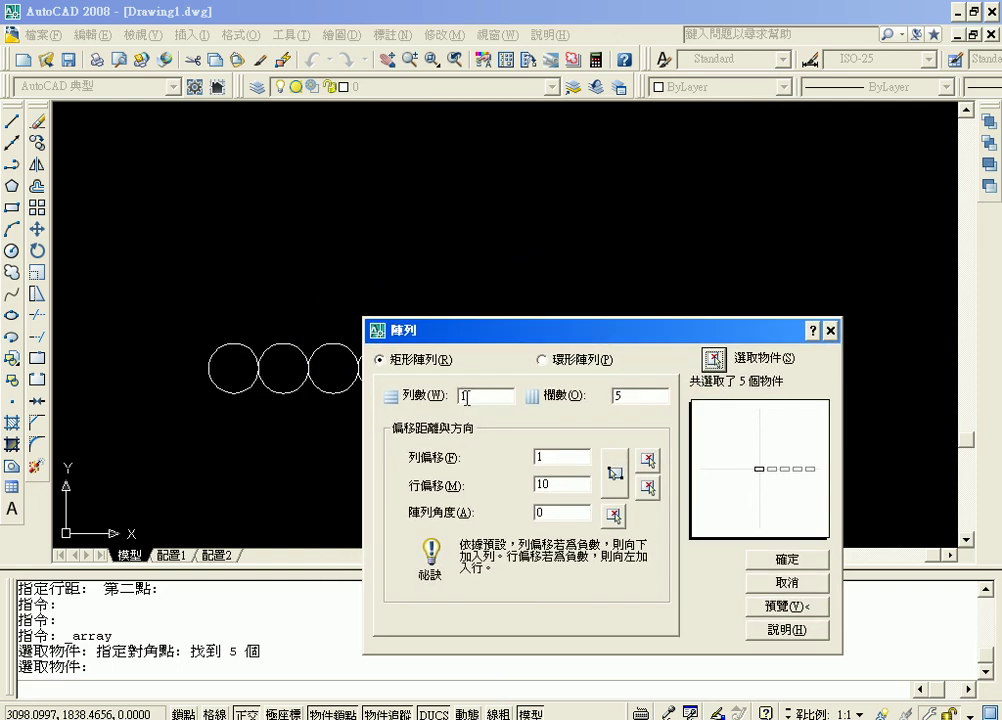
drag(476, 346, 419, 343)
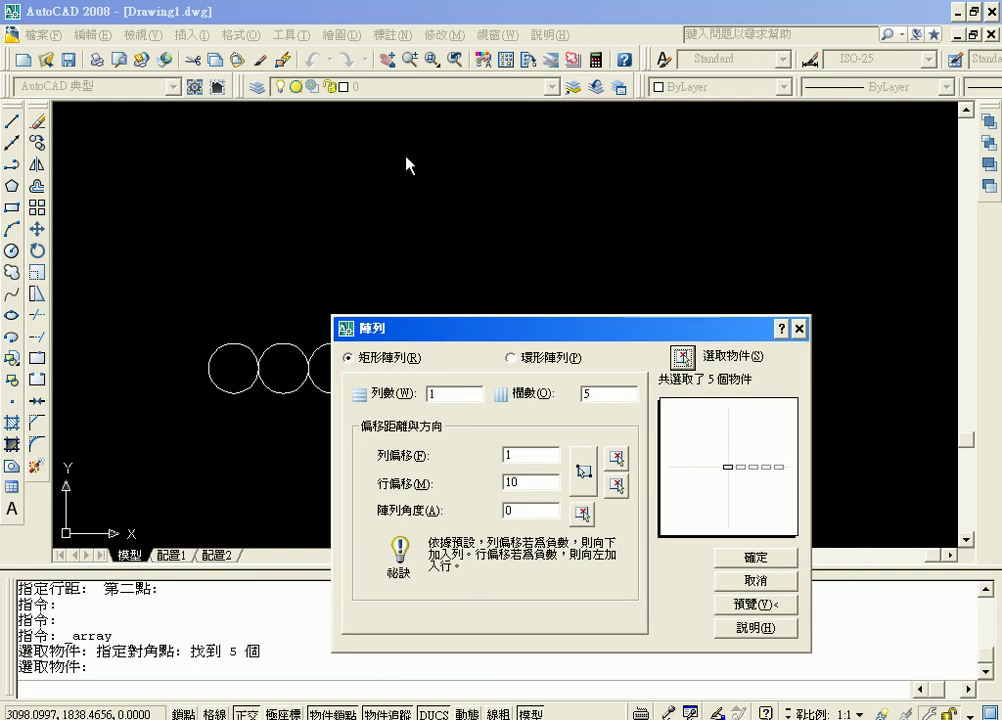
drag(491, 338, 421, 207)
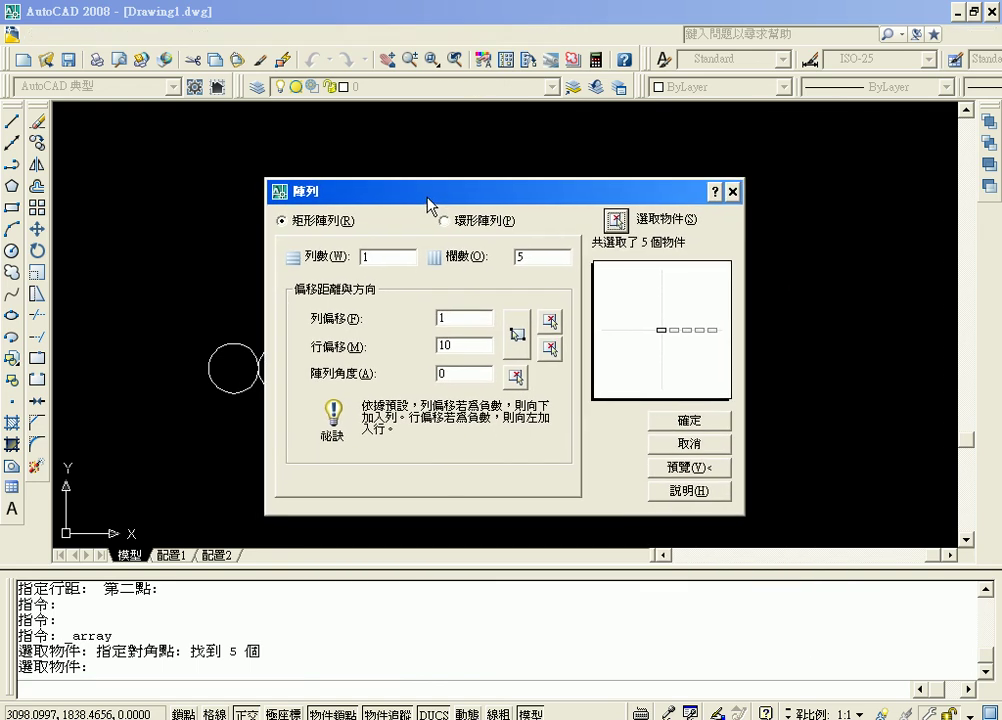